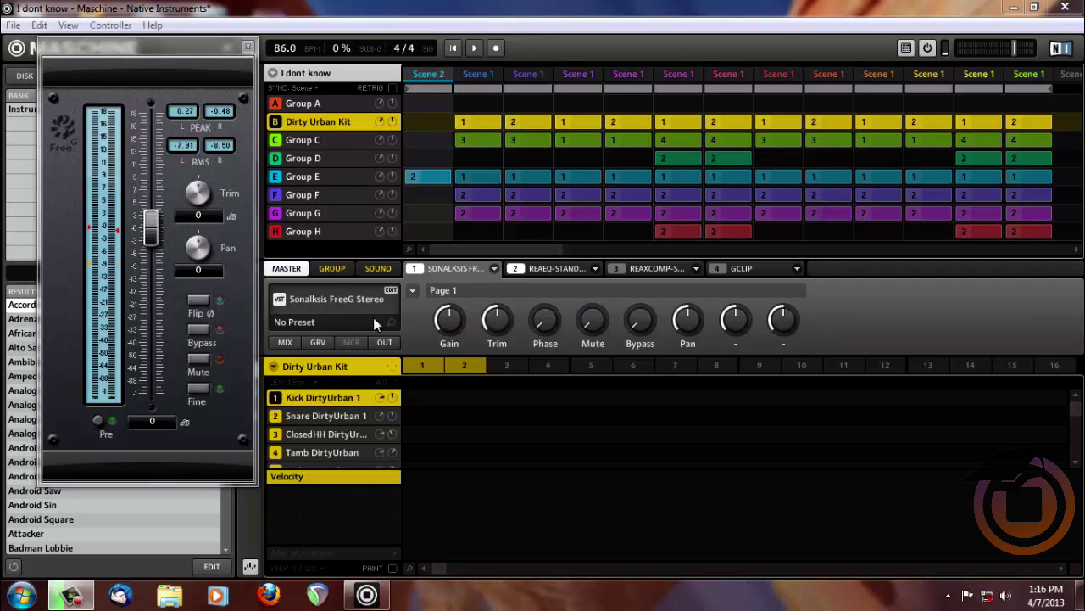
Step: Close the FreeG meter window, then open and close the ReaEQ window from master slot 2
{"action": "left_click", "coordinate": [246, 47]}
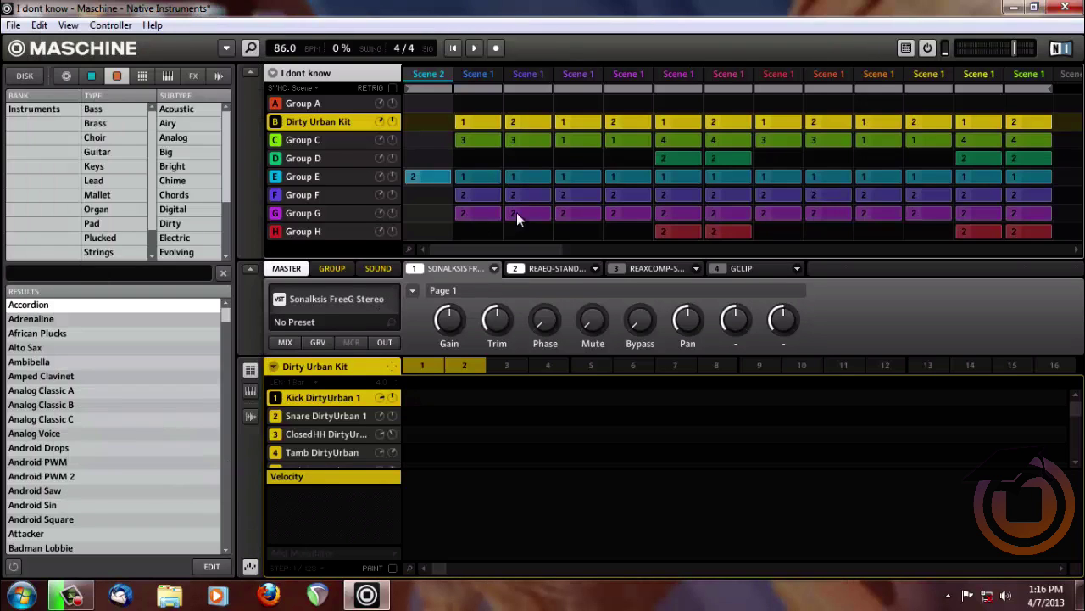
{"action": "left_click", "coordinate": [545, 268]}
{"action": "left_click", "coordinate": [330, 306]}
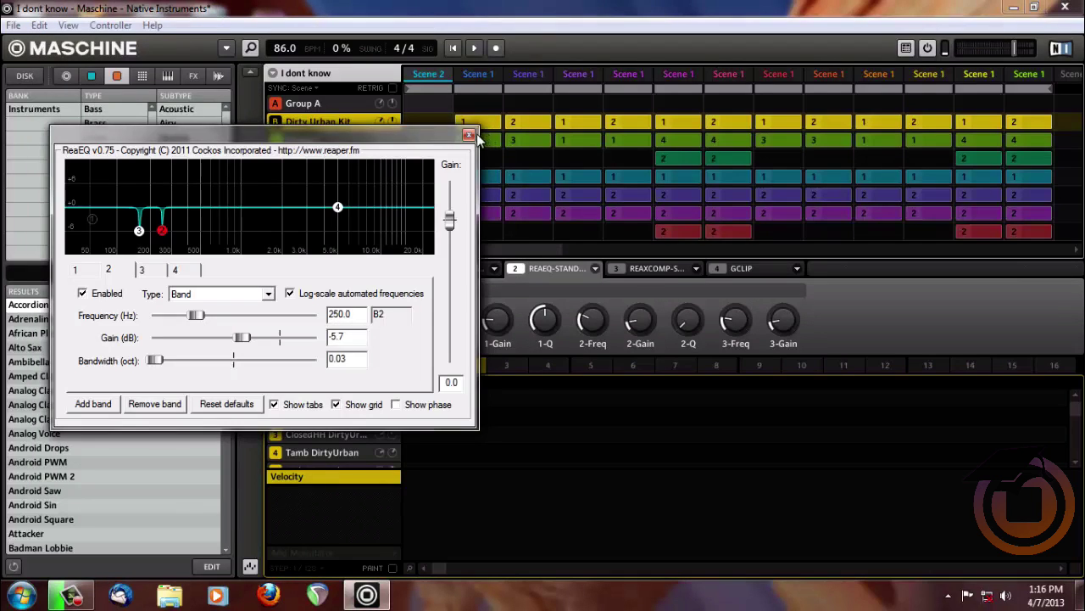
{"action": "left_click", "coordinate": [469, 65]}
Step: Open and close the ReaXcomp and GClip windows, then reselect FreeG in slot 1
{"action": "left_click", "coordinate": [655, 268]}
{"action": "left_click", "coordinate": [330, 301]}
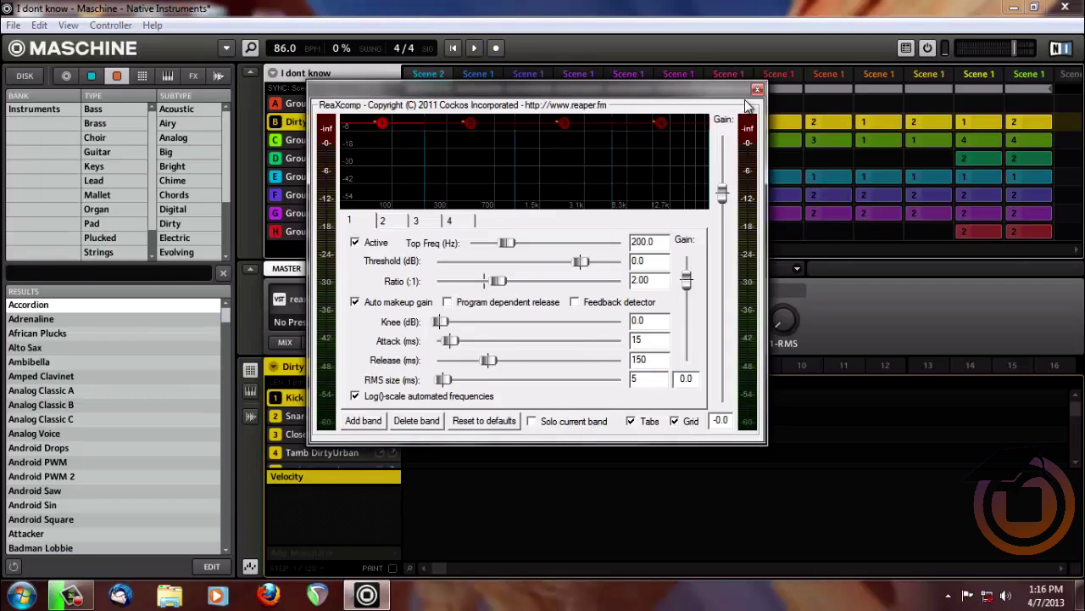
{"action": "left_click", "coordinate": [762, 85]}
{"action": "left_click", "coordinate": [751, 269]}
{"action": "left_click", "coordinate": [330, 299]}
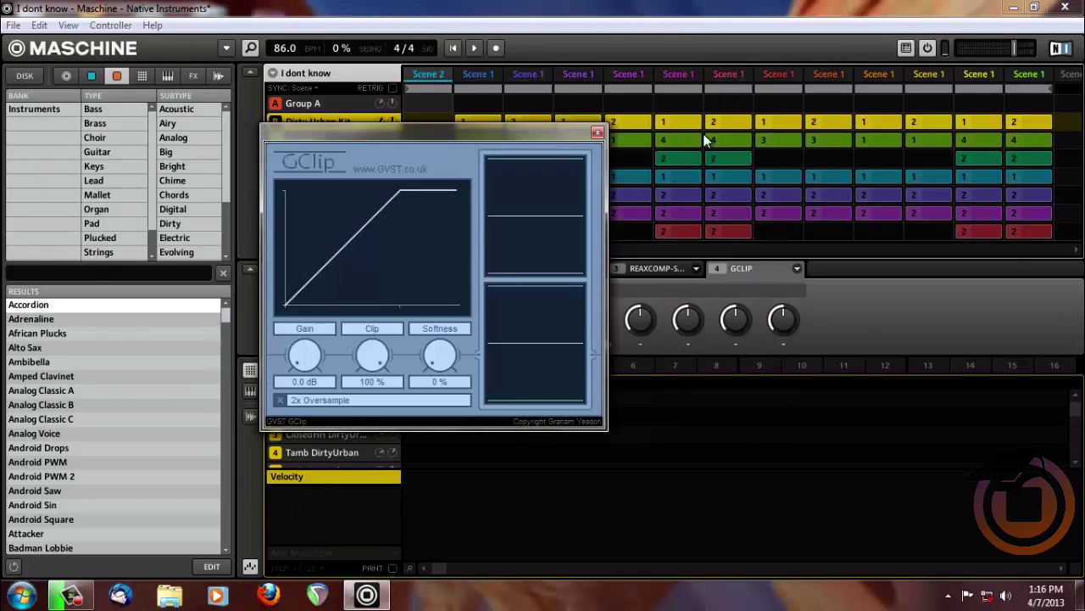
{"action": "left_click", "coordinate": [597, 134]}
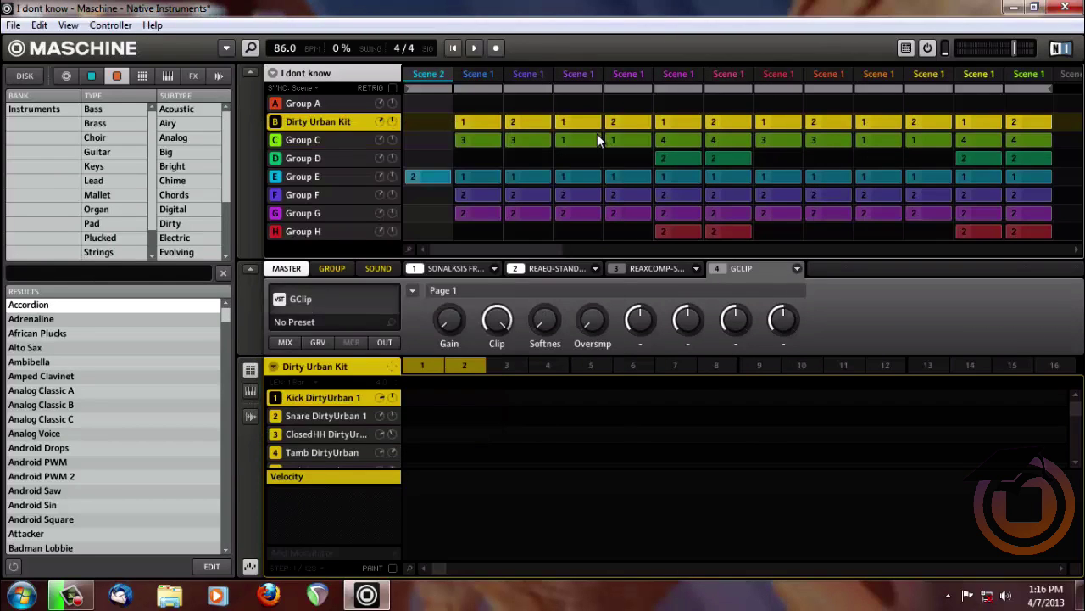
{"action": "left_click", "coordinate": [459, 269]}
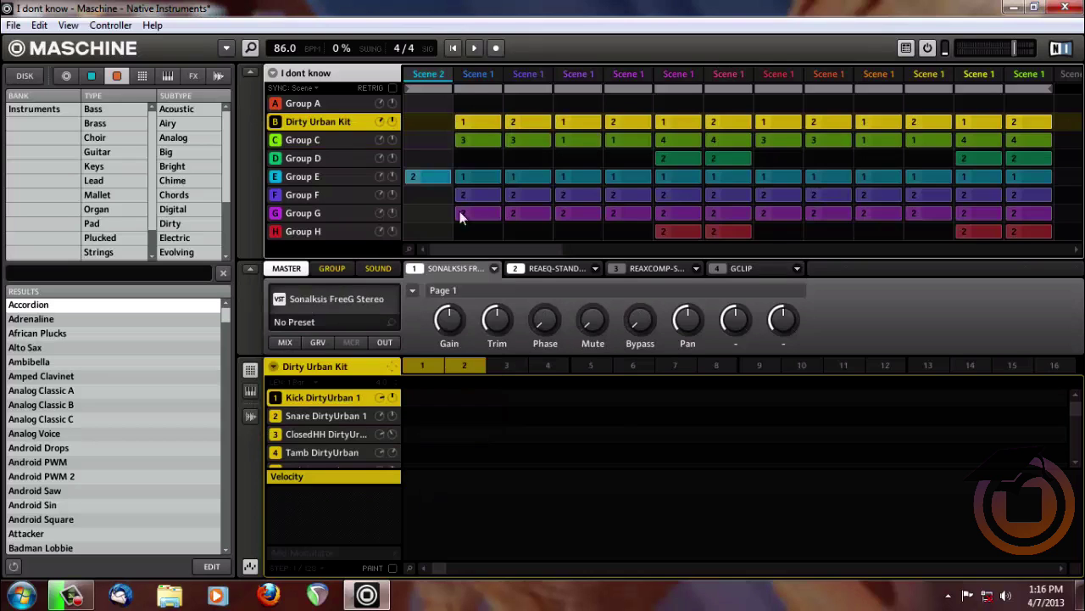
Step: Play the song from the start with FreeG open, reset its peak hold, then stop playback
{"action": "left_click", "coordinate": [455, 51]}
{"action": "left_click", "coordinate": [381, 297]}
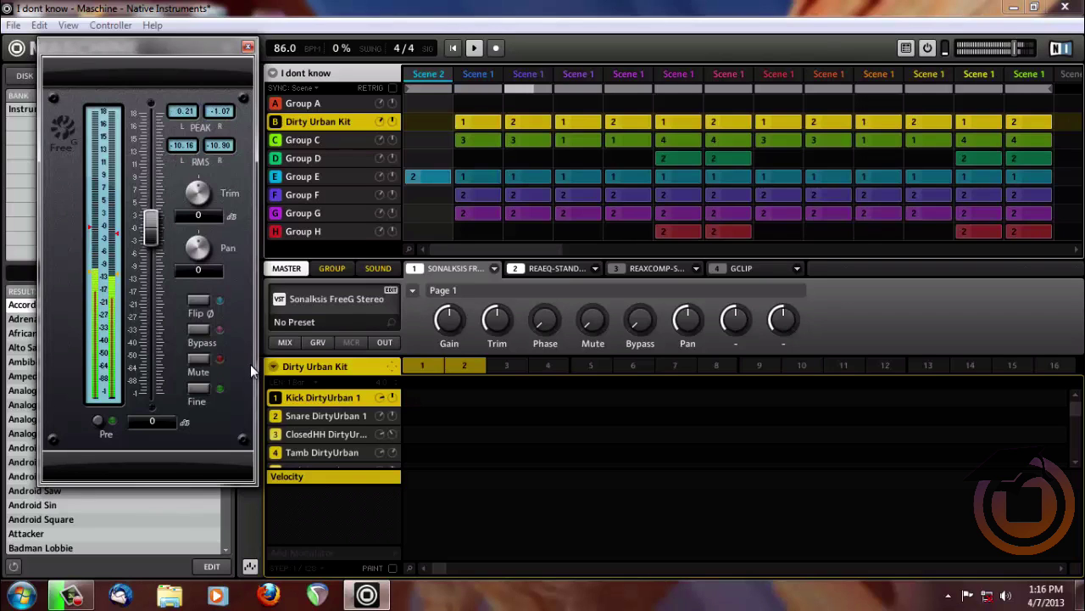
{"action": "left_click", "coordinate": [192, 148]}
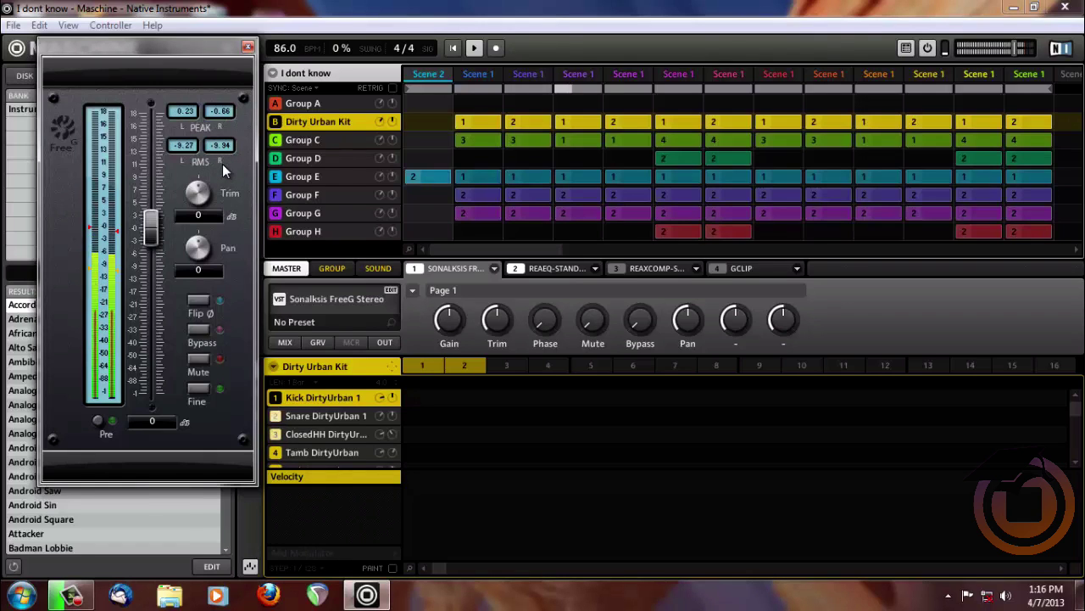
{"action": "left_click", "coordinate": [474, 49]}
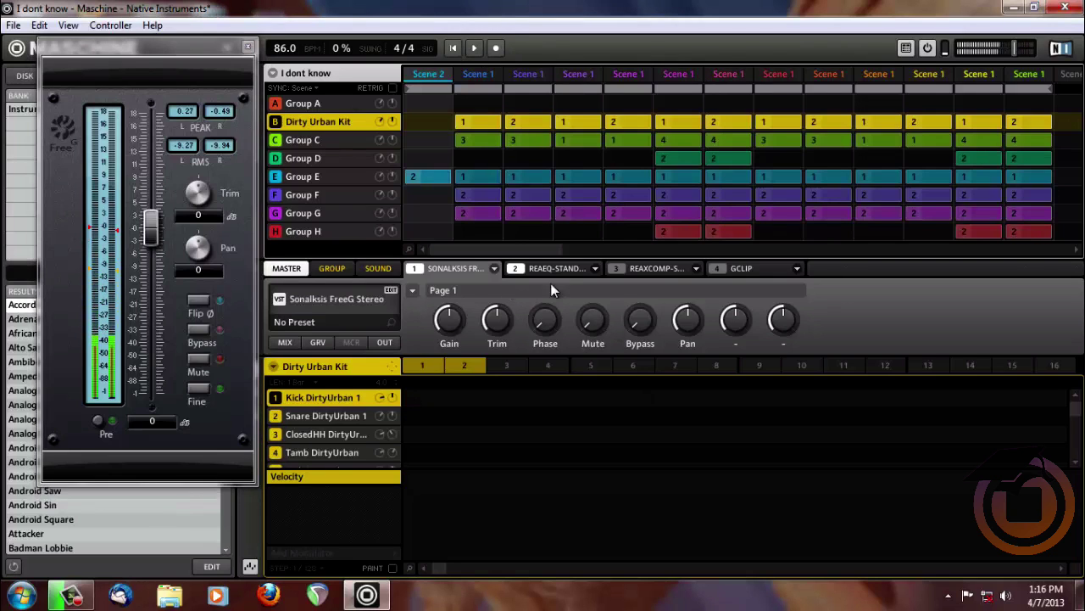
Step: Open the master ReaEQ and shift the band 3 notch from about 161 Hz to 148.4 Hz
{"action": "left_click", "coordinate": [575, 268]}
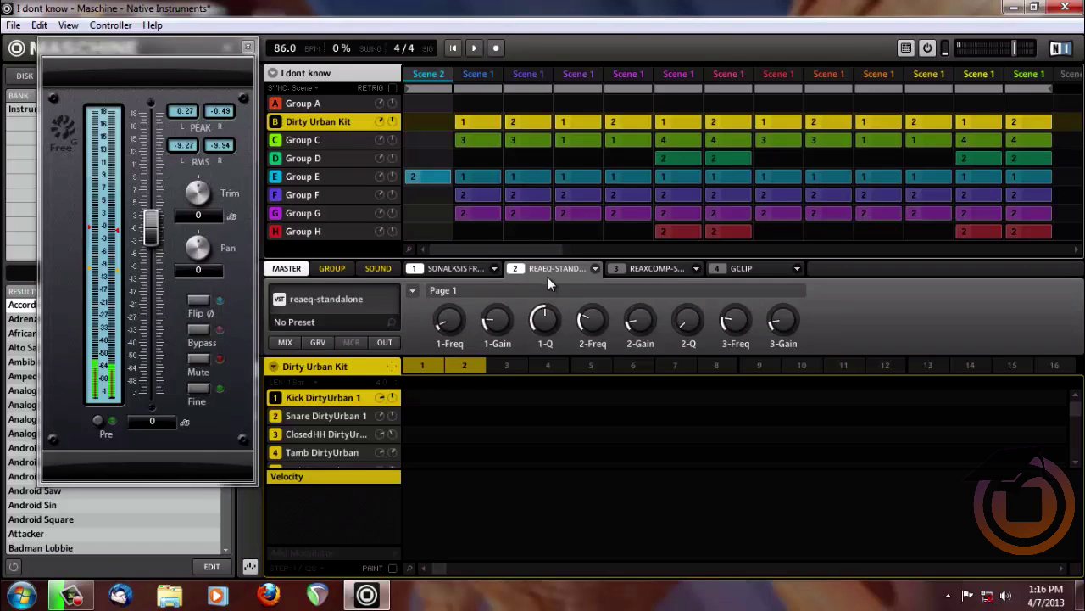
{"action": "left_click", "coordinate": [341, 300]}
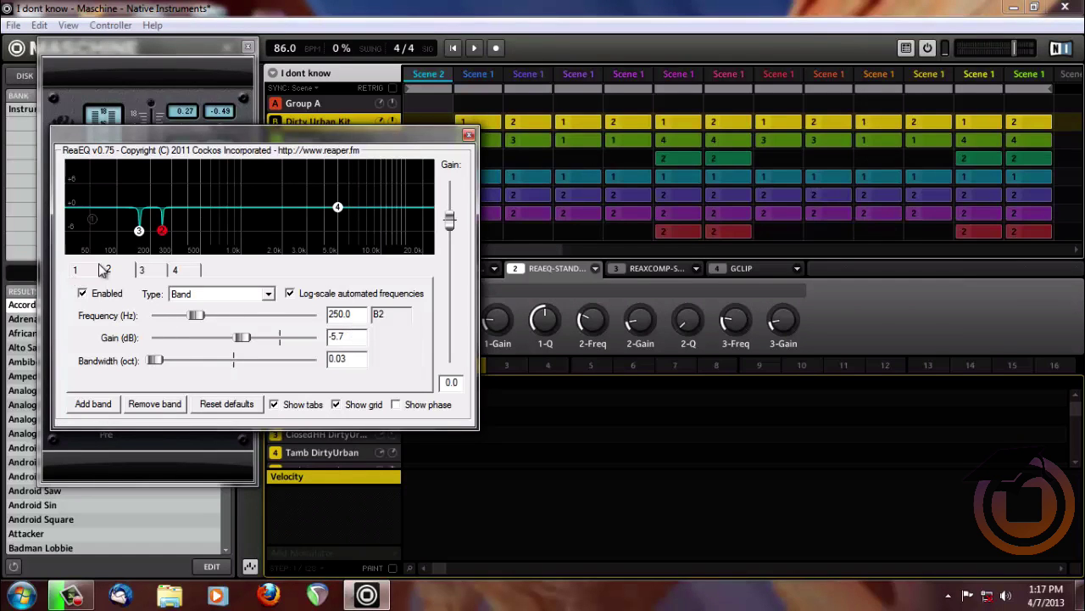
{"action": "left_click", "coordinate": [139, 230]}
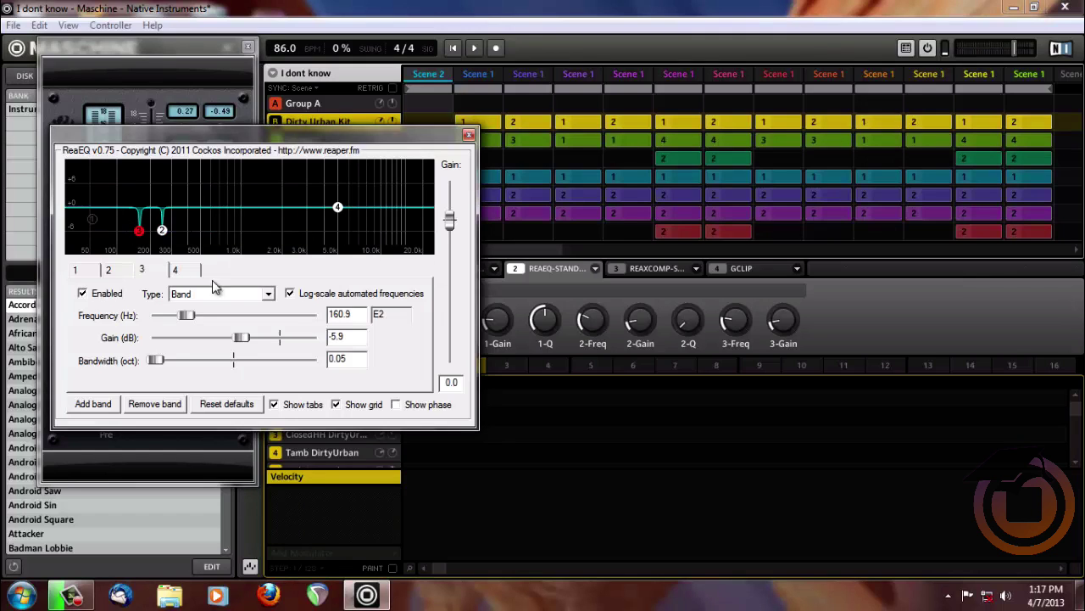
{"action": "left_click_drag", "start_coordinate": [141, 240], "coordinate": [138, 240]}
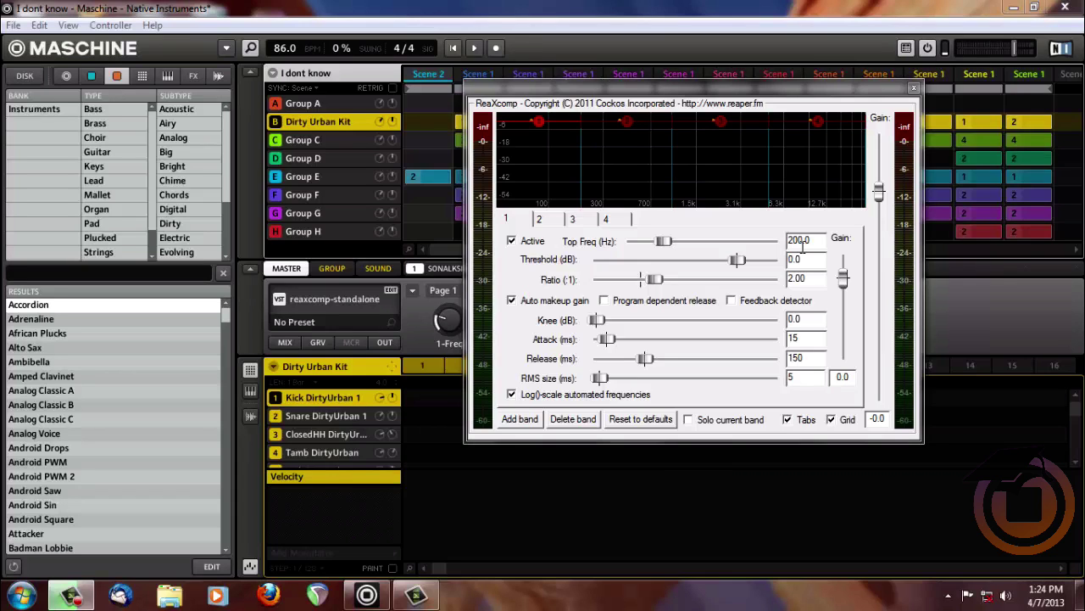
Step: Review the current settings of ReaXcomp bands 1 through 4
{"action": "left_click", "coordinate": [513, 221]}
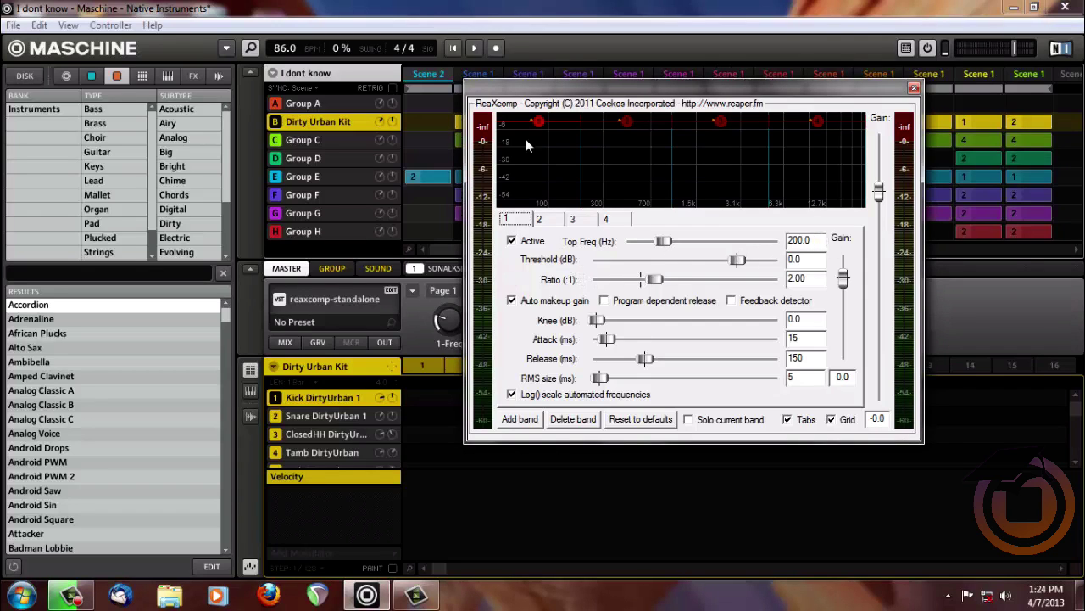
{"action": "left_click", "coordinate": [541, 221]}
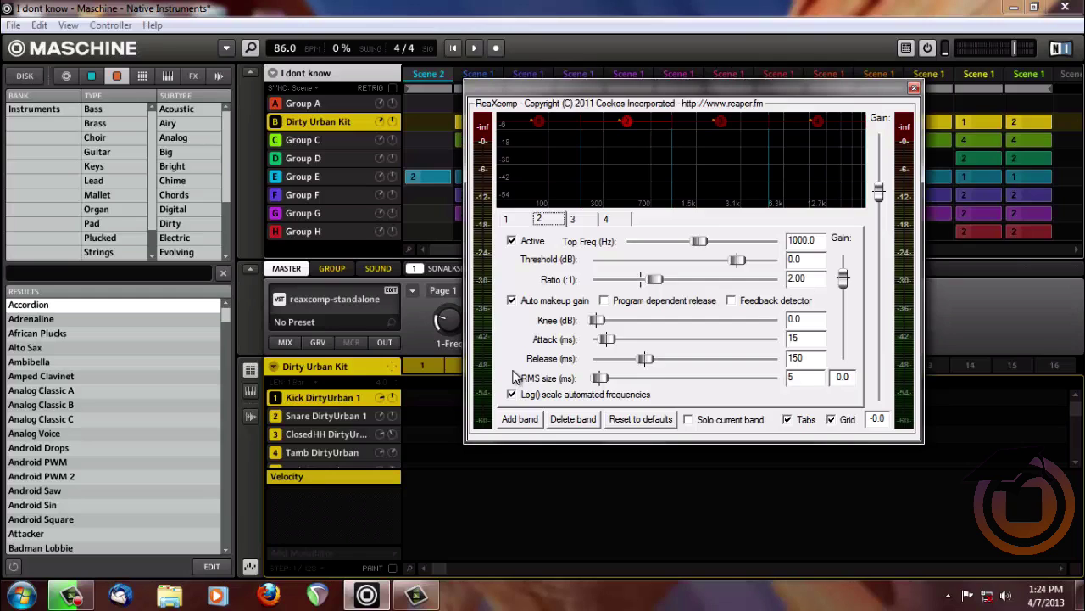
{"action": "left_click", "coordinate": [592, 222]}
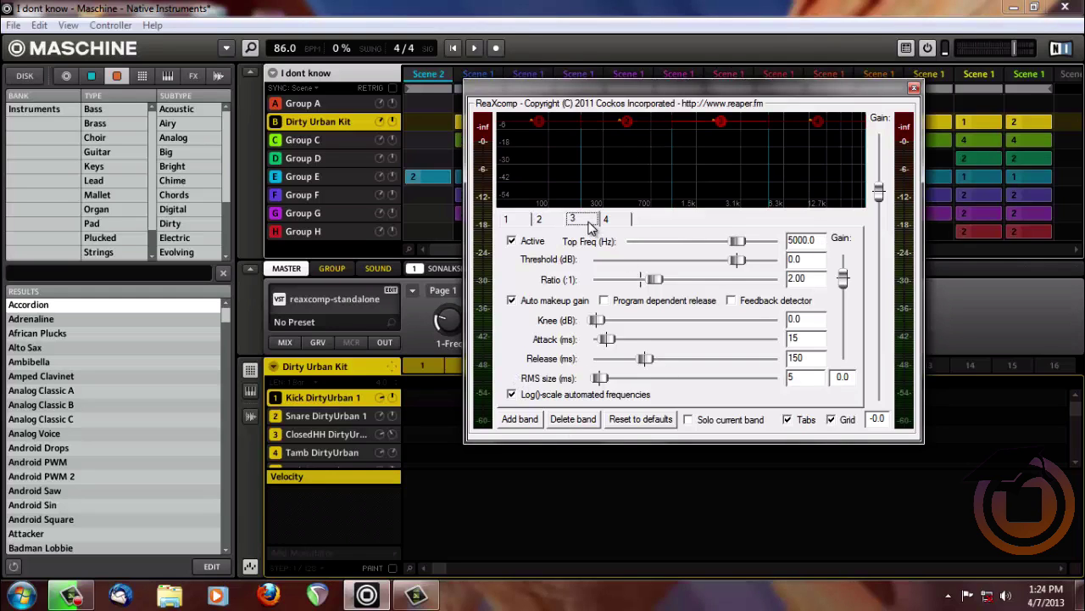
{"action": "left_click", "coordinate": [617, 221]}
{"action": "left_click", "coordinate": [514, 221]}
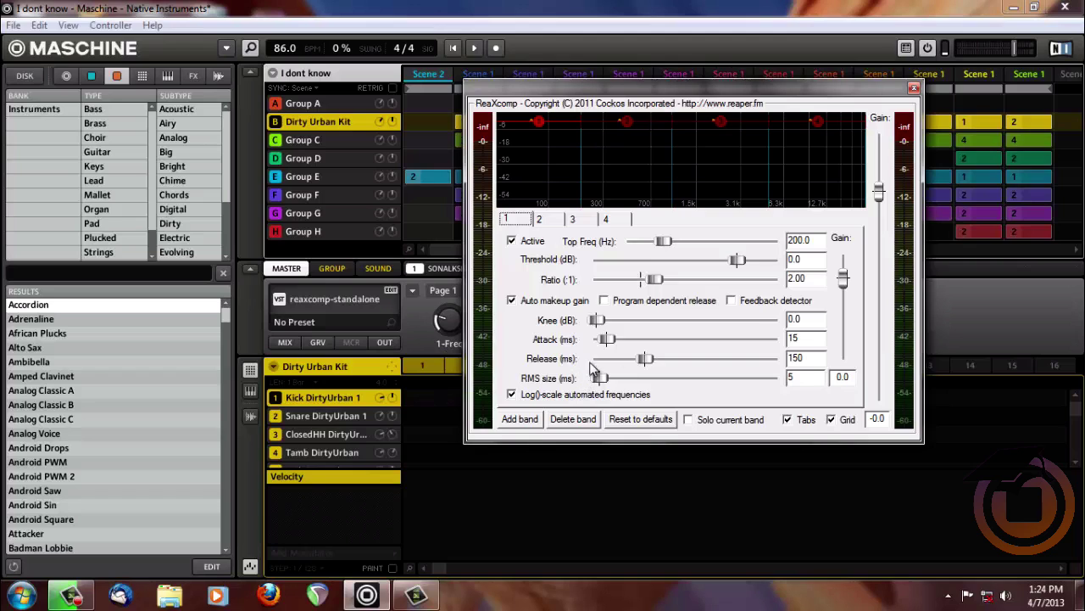
Step: Lower band 1 threshold to -8.5 dB and bands 2–4 to about -11.5 dB
{"action": "mouse_move", "coordinate": [738, 263]}
{"action": "left_mouse_down"}
{"action": "mouse_move", "coordinate": [687, 261]}
{"action": "mouse_move", "coordinate": [681, 275]}
{"action": "mouse_move", "coordinate": [729, 264]}
{"action": "mouse_move", "coordinate": [682, 280]}
{"action": "left_mouse_up"}
{"action": "left_click", "coordinate": [558, 223]}
{"action": "left_click", "coordinate": [585, 222]}
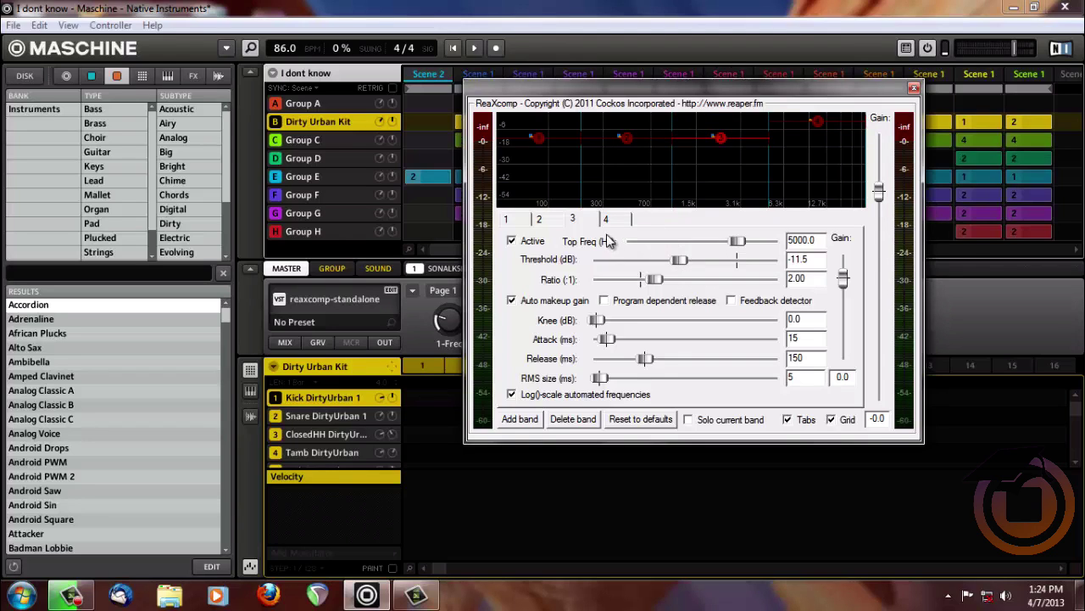
{"action": "left_click", "coordinate": [606, 224]}
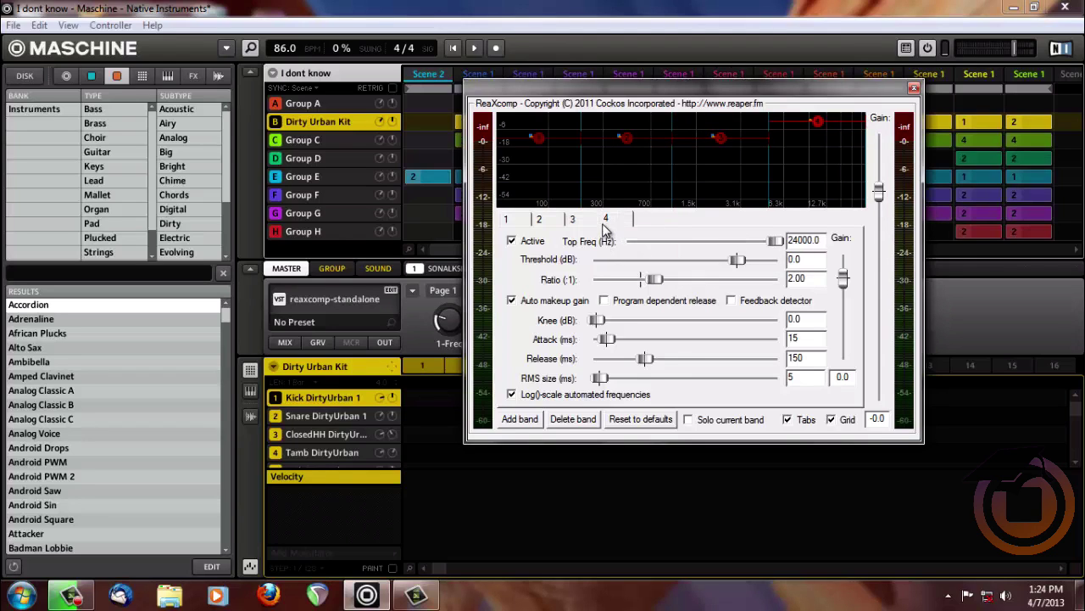
{"action": "mouse_move", "coordinate": [736, 265]}
{"action": "left_mouse_down"}
{"action": "mouse_move", "coordinate": [676, 265]}
{"action": "mouse_move", "coordinate": [681, 280]}
{"action": "left_mouse_up"}
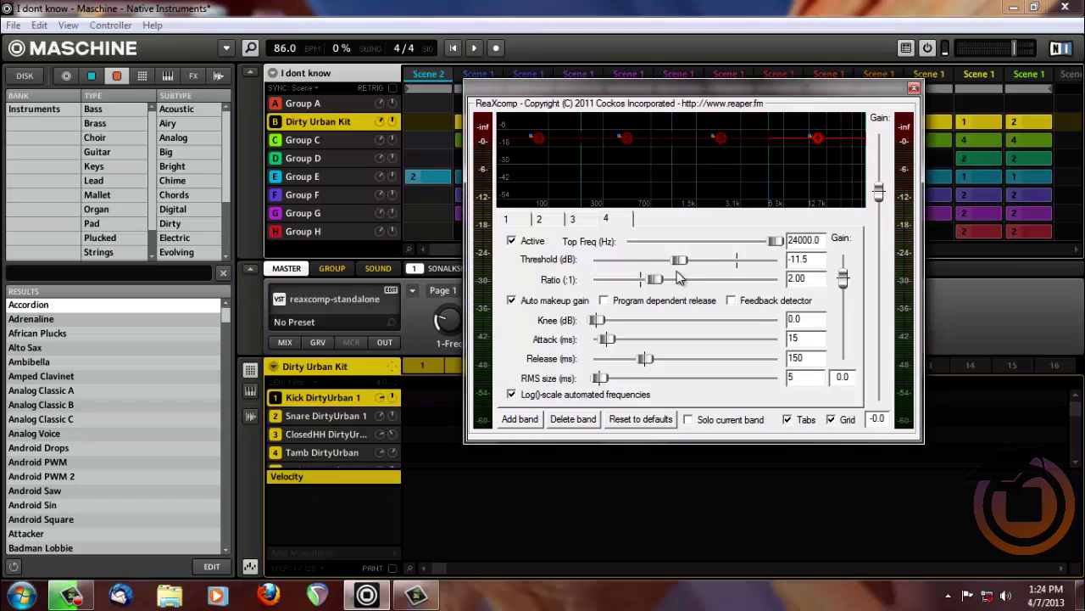
Step: Step through ReaXcomp bands 1–4 and turn off auto makeup gain on band 4
{"action": "left_click", "coordinate": [516, 223]}
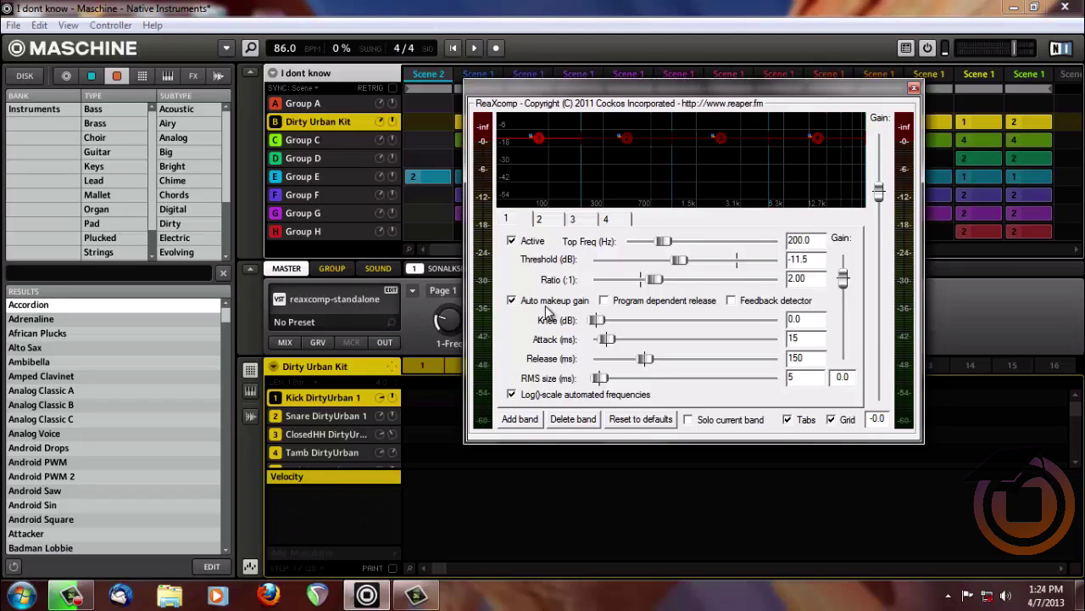
{"action": "left_click", "coordinate": [540, 220]}
{"action": "left_click", "coordinate": [587, 223]}
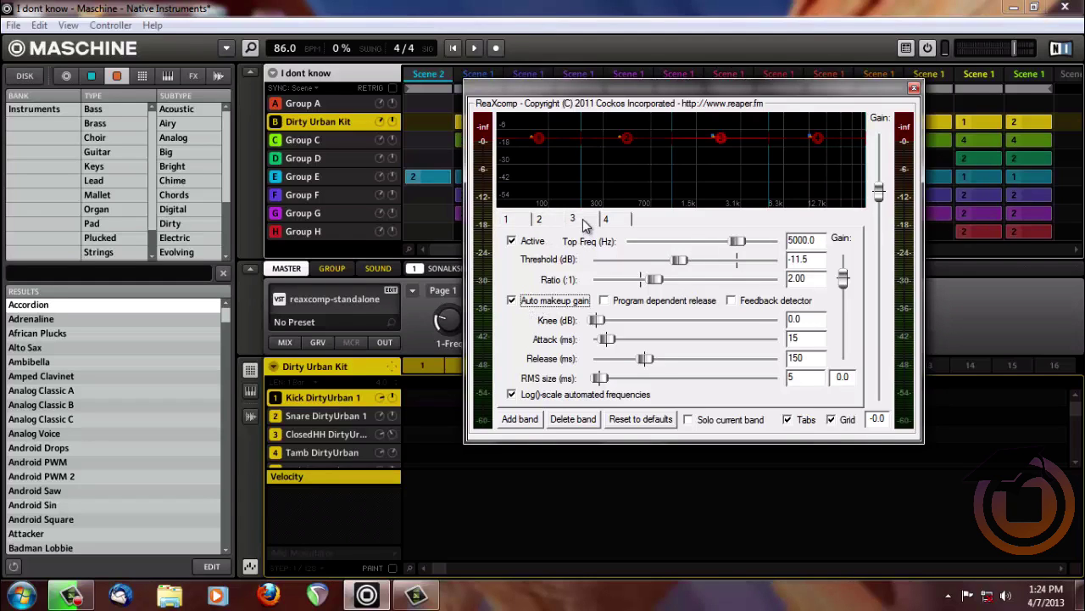
{"action": "left_click", "coordinate": [609, 218]}
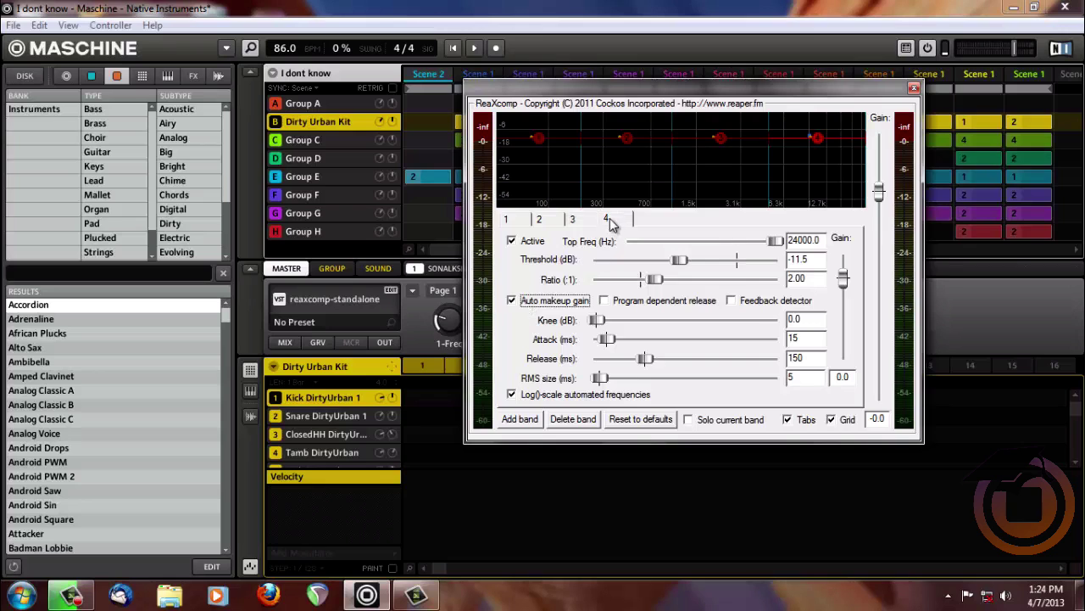
{"action": "left_click", "coordinate": [527, 308]}
Step: Play the beat and solo bands 1, 3 and 4 in turn, then unsolo
{"action": "left_click", "coordinate": [450, 50]}
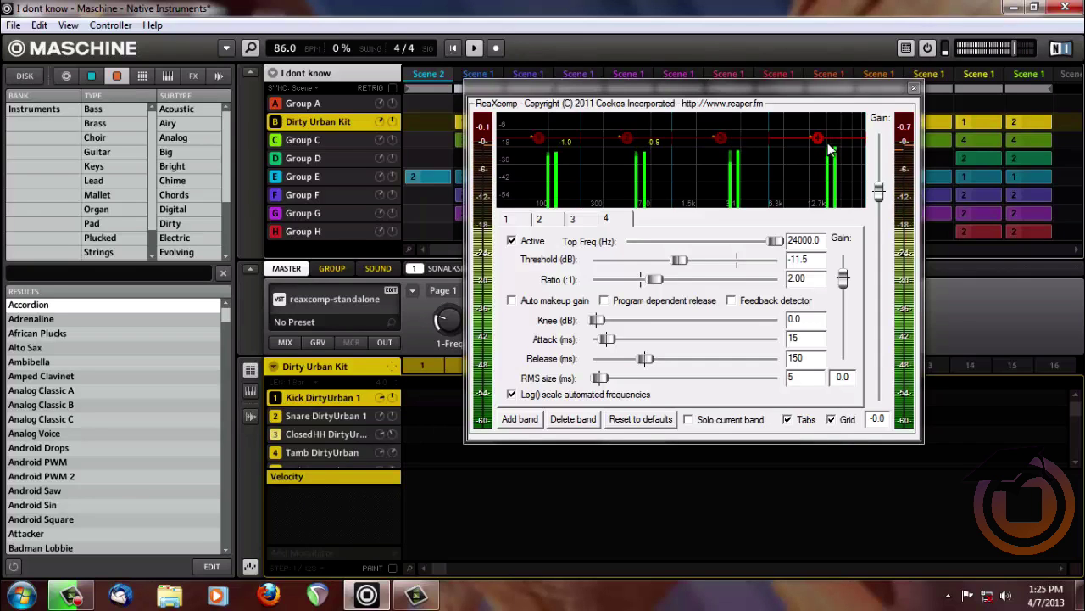
{"action": "left_click", "coordinate": [540, 138]}
{"action": "left_click", "coordinate": [687, 419]}
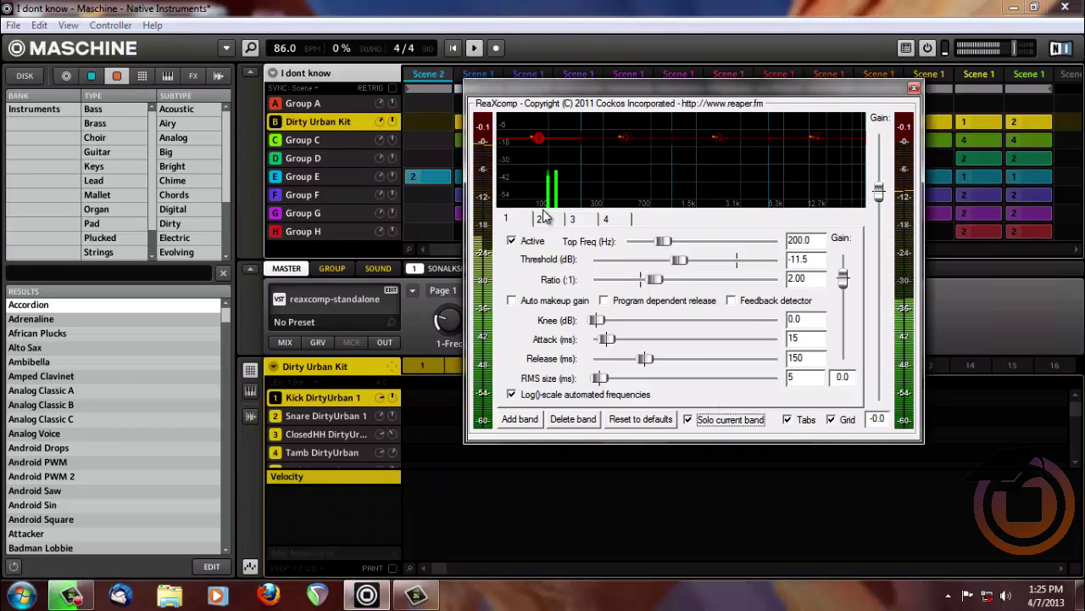
{"action": "left_click", "coordinate": [573, 219]}
{"action": "left_click", "coordinate": [605, 219]}
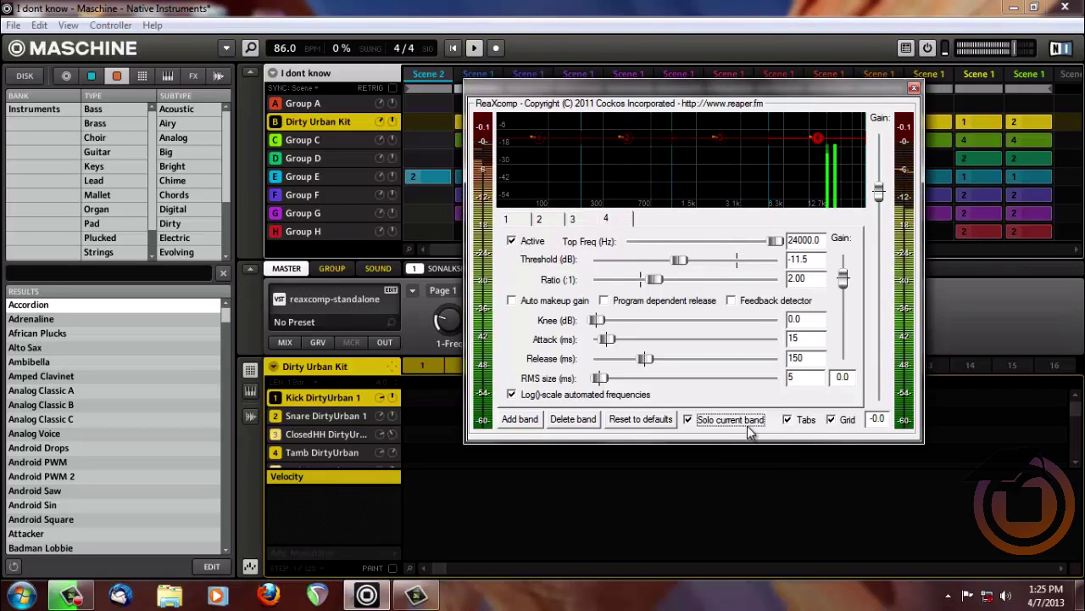
{"action": "left_click", "coordinate": [689, 419]}
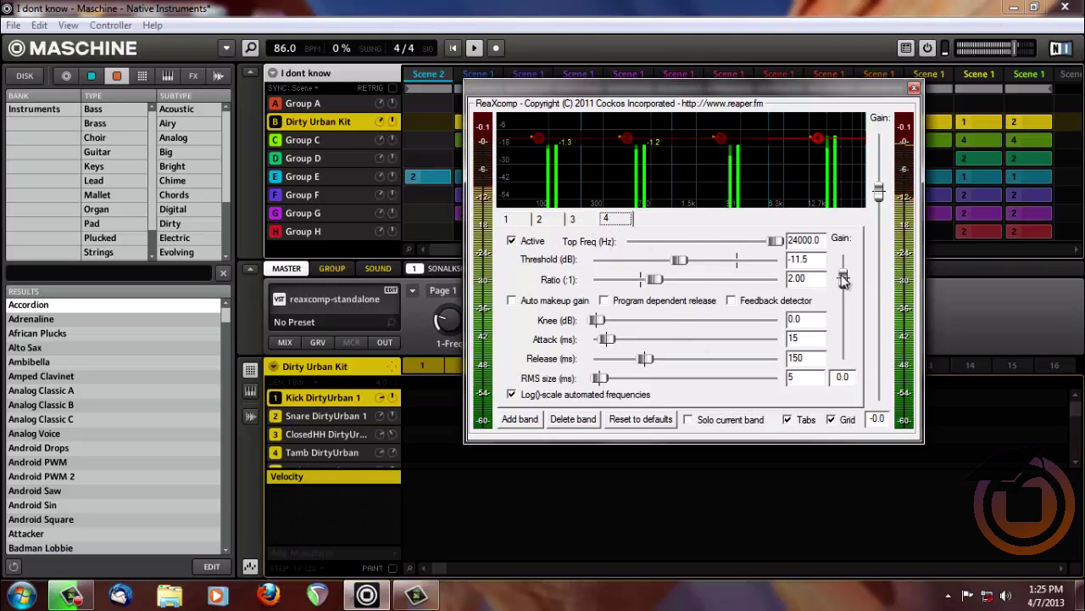
Step: Raise the Gain on ReaXcomp bands 4, 1 and 3 (band 3 to 2.7 dB), then close ReaXcomp
{"action": "left_click_drag", "start_coordinate": [844, 278], "coordinate": [843, 278]}
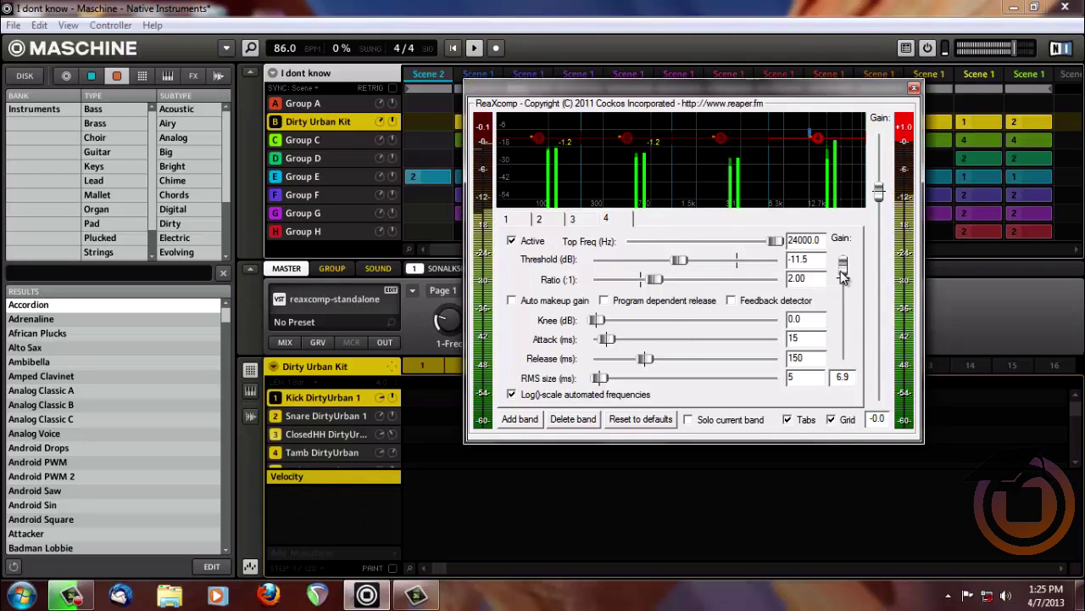
{"action": "left_click", "coordinate": [506, 219]}
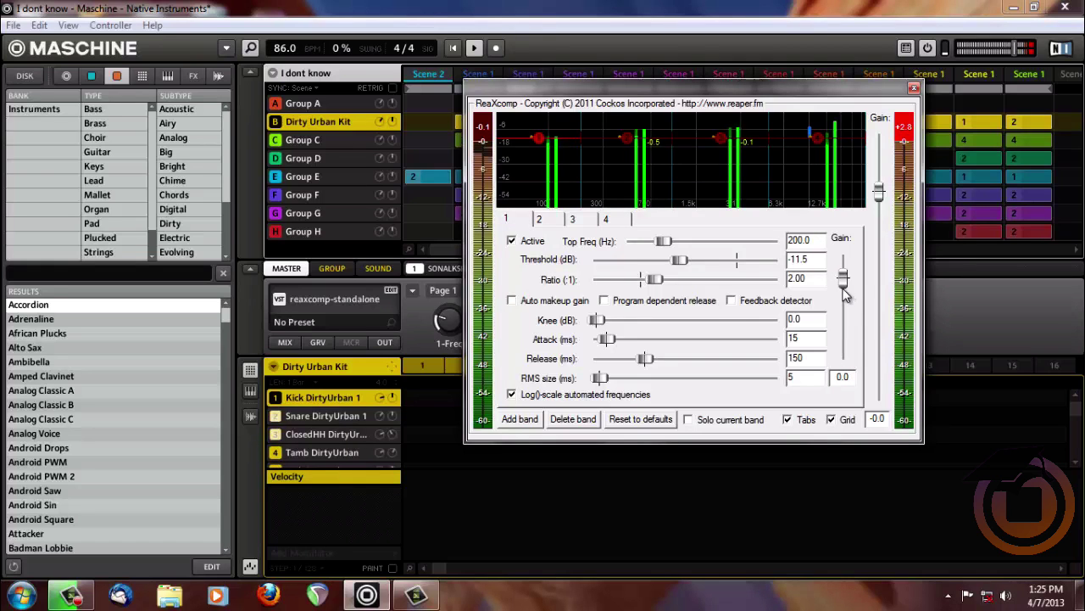
{"action": "left_click_drag", "start_coordinate": [843, 284], "coordinate": [851, 277]}
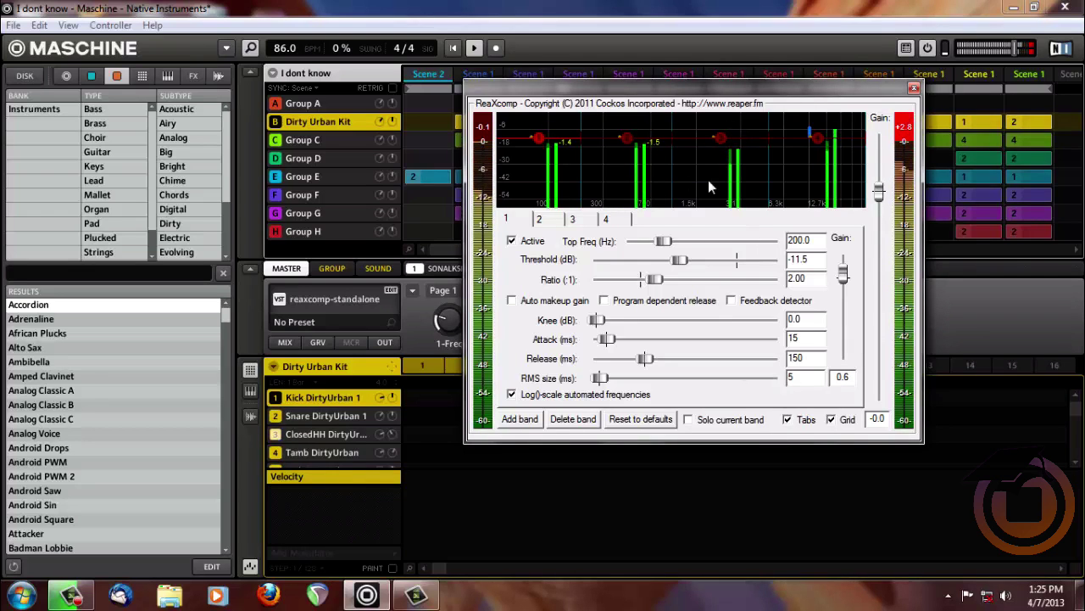
{"action": "left_click_drag", "start_coordinate": [843, 273], "coordinate": [847, 283]}
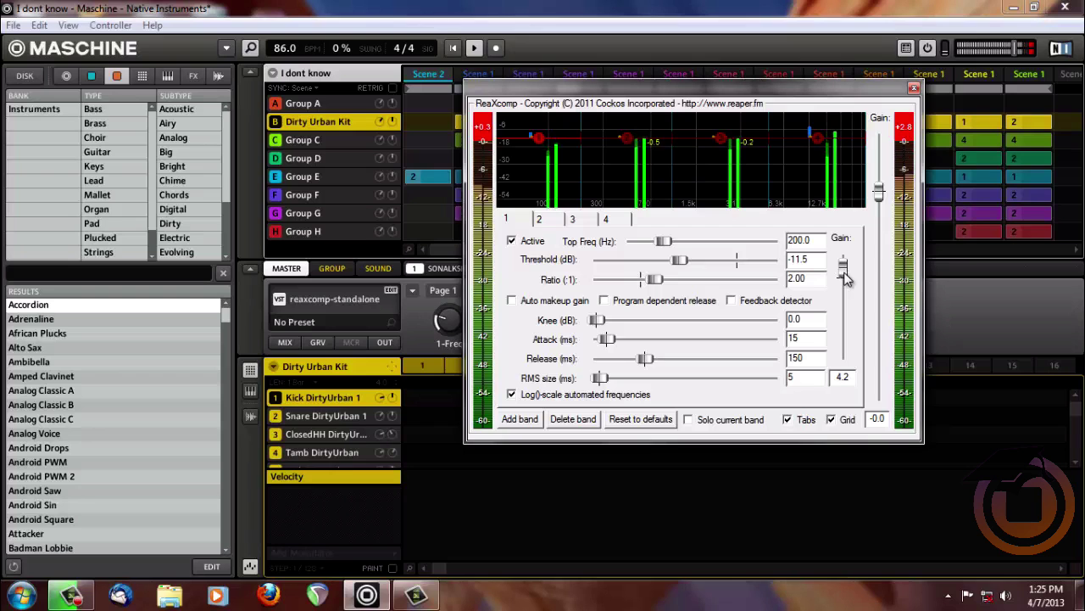
{"action": "left_click", "coordinate": [583, 222]}
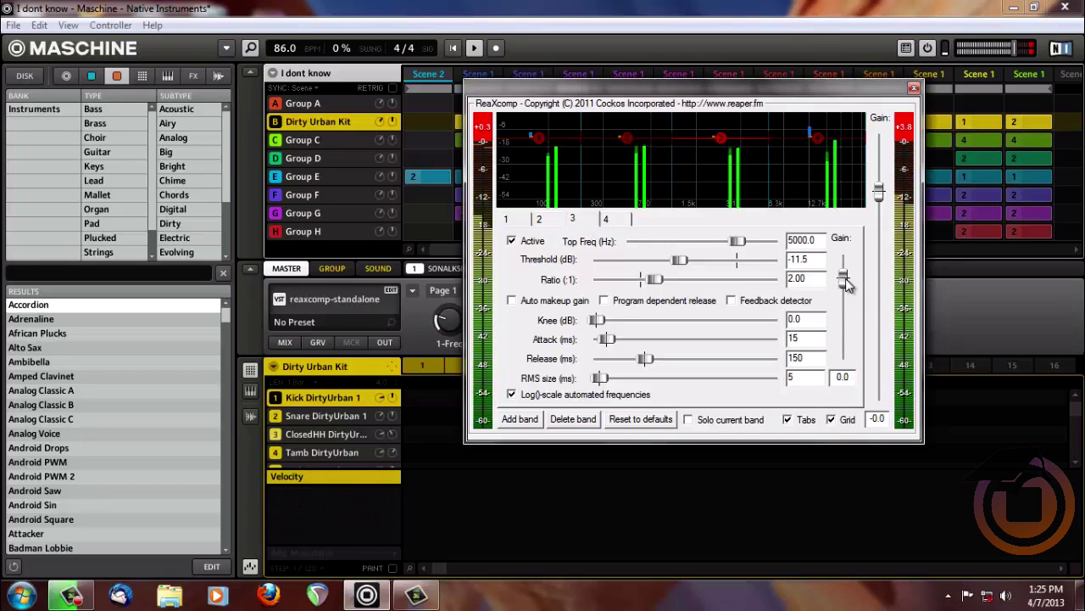
{"action": "mouse_move", "coordinate": [844, 280]}
{"action": "left_mouse_down"}
{"action": "mouse_move", "coordinate": [845, 268]}
{"action": "mouse_move", "coordinate": [847, 277]}
{"action": "left_mouse_up"}
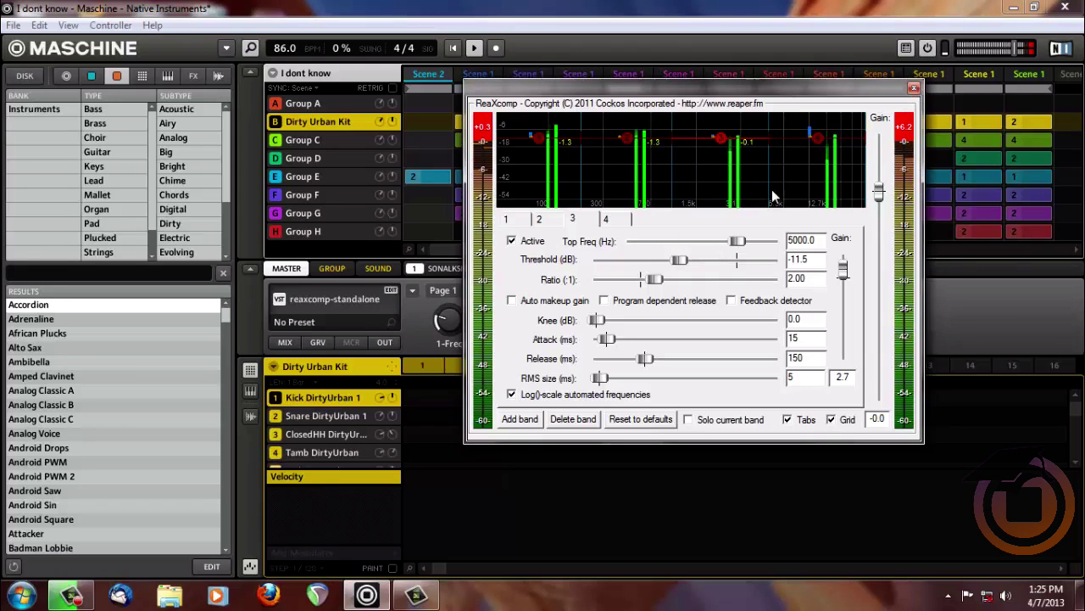
{"action": "left_click", "coordinate": [913, 90]}
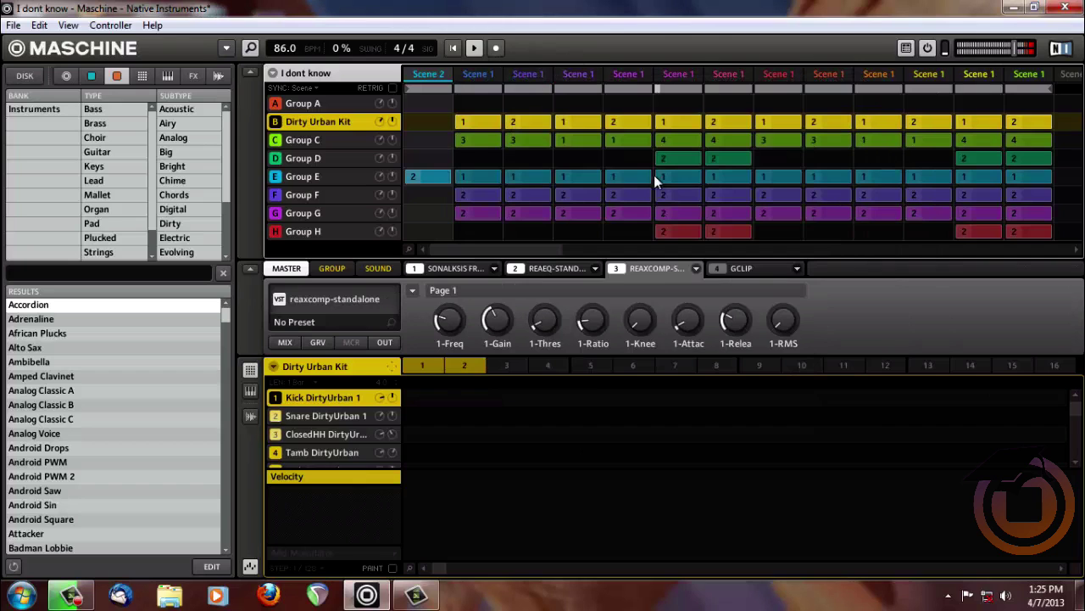
Step: Select GClip in master slot 4 and open its editor, showing 0.0 dB gain and 0% softness
{"action": "left_click", "coordinate": [746, 268]}
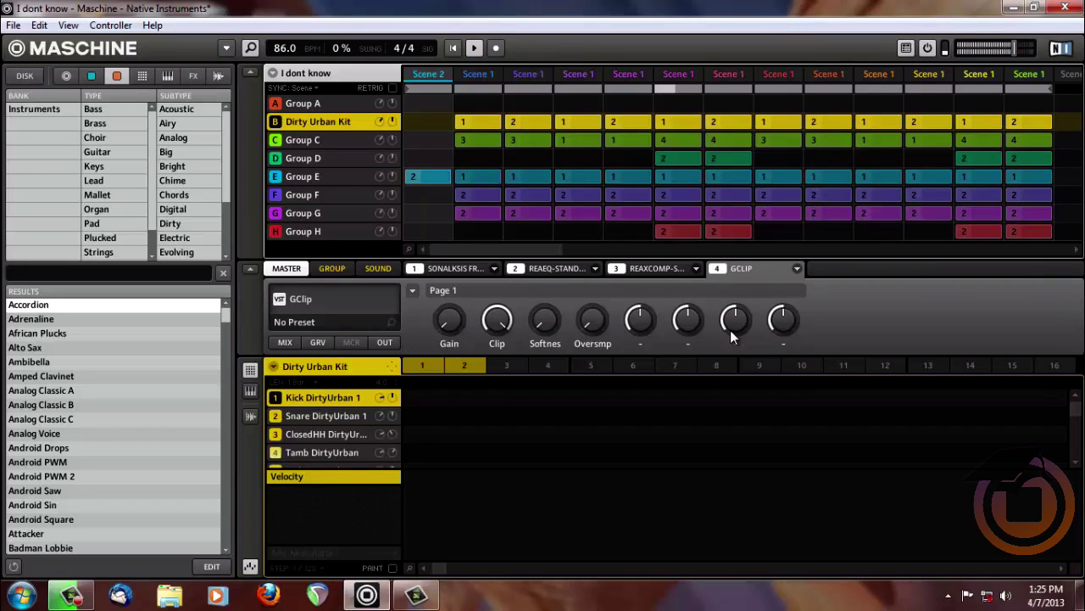
{"action": "left_click", "coordinate": [344, 296]}
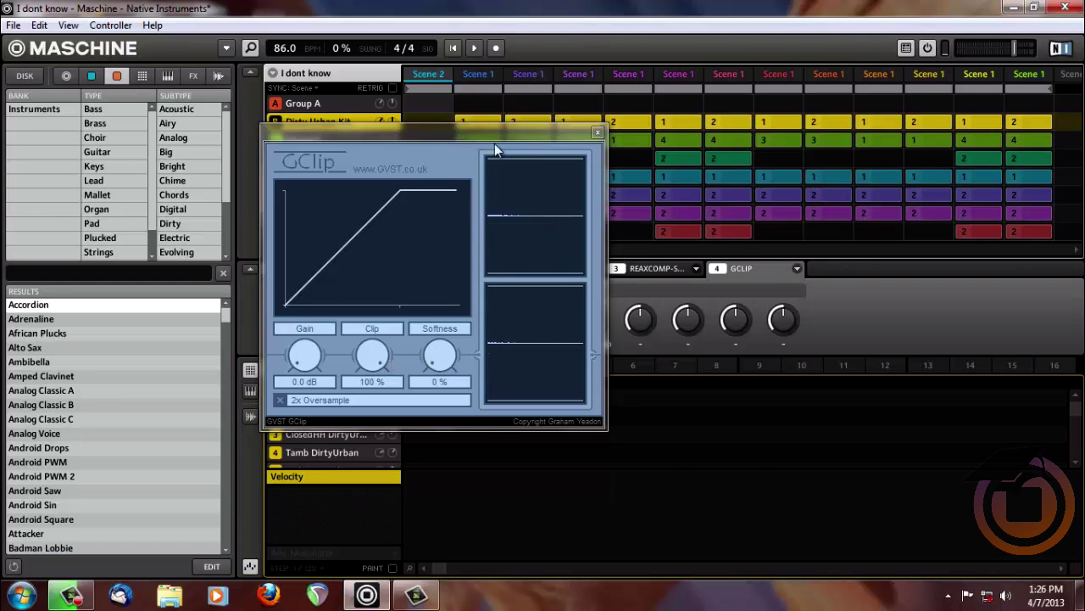
Step: Move the GClip window aside, start the beat, and raise GClip's gain to 7.0 dB
{"action": "left_click_drag", "start_coordinate": [496, 148], "coordinate": [613, 202]}
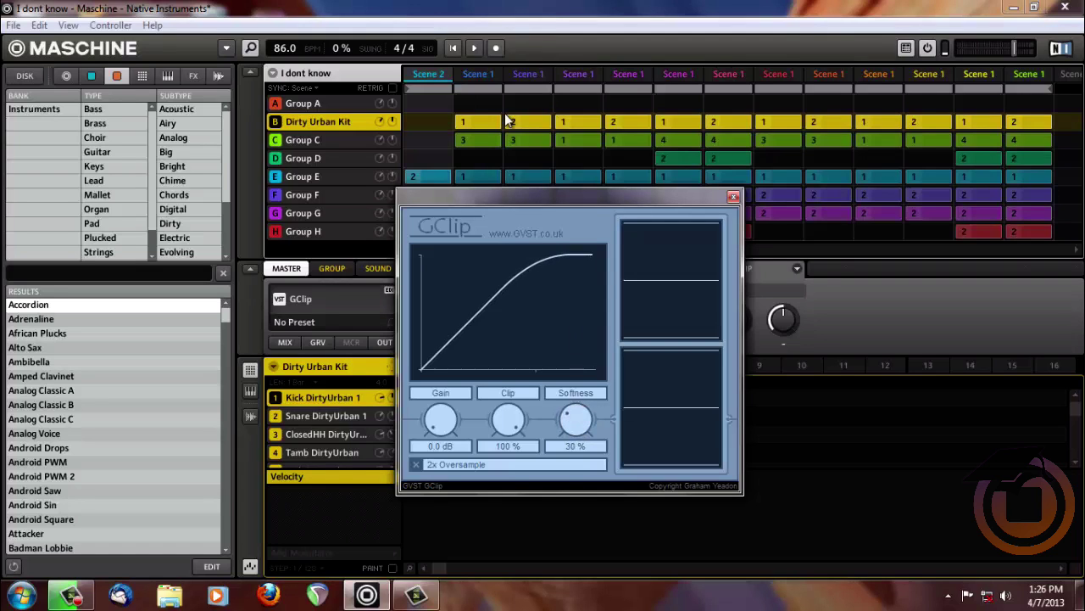
{"action": "left_click", "coordinate": [454, 48]}
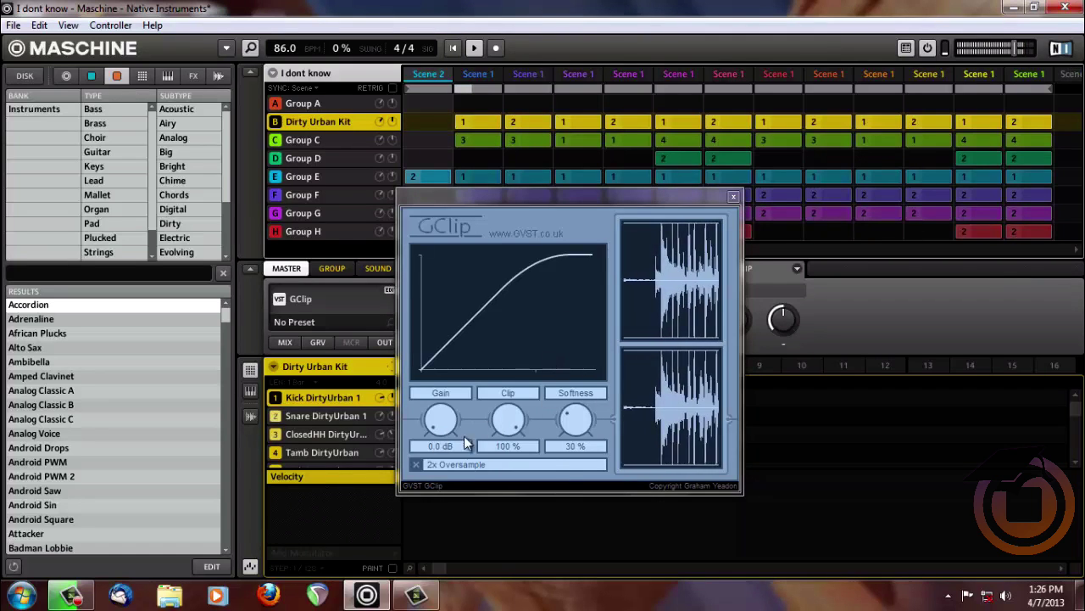
{"action": "left_click_drag", "start_coordinate": [445, 428], "coordinate": [457, 391]}
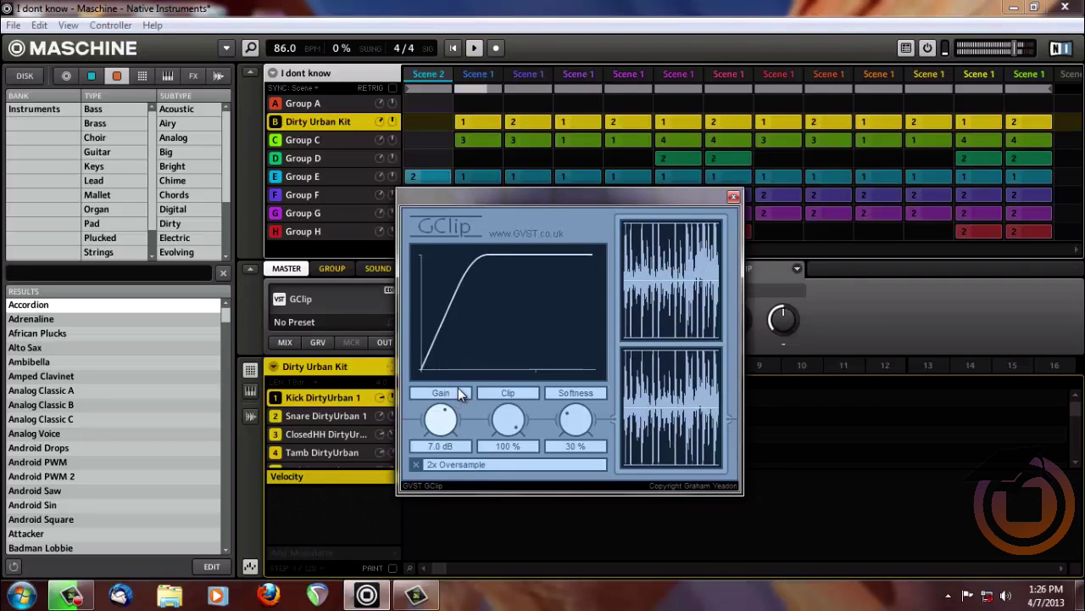